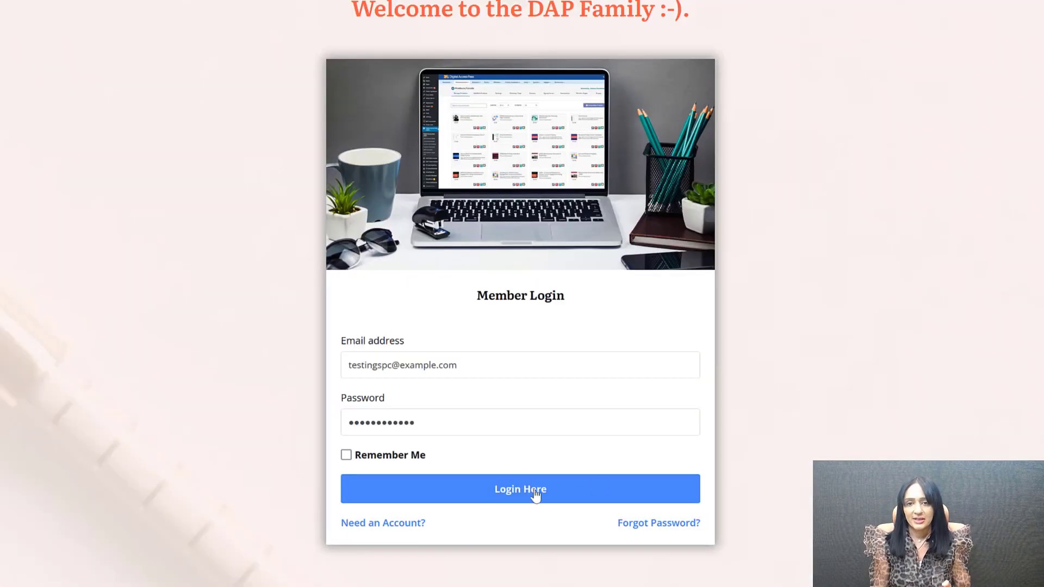
- Log in to the DAP member area and open the downloads for the license key and DAP Easy Installer plugin
click(535, 491)
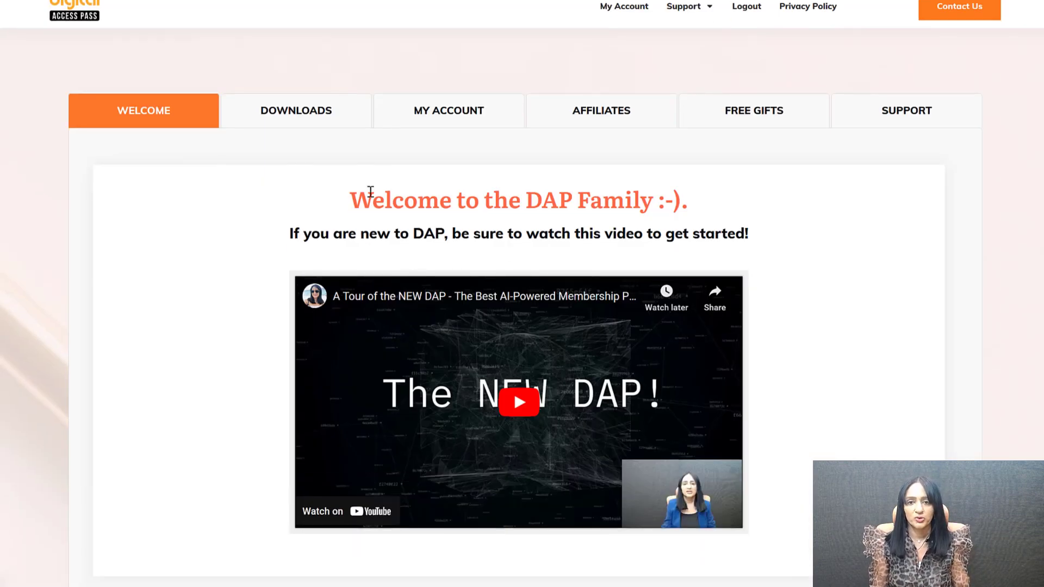
click(313, 115)
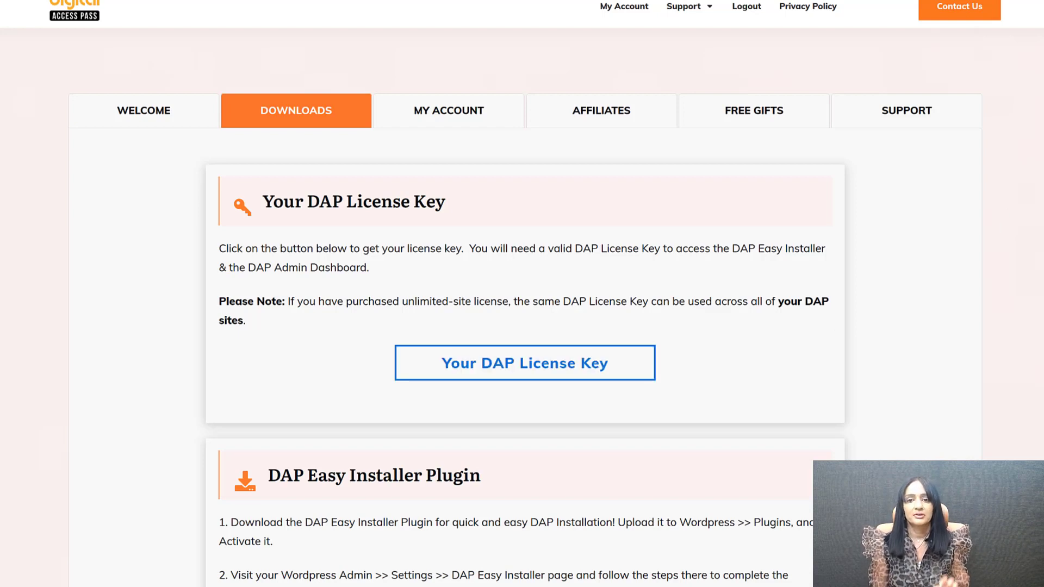
scroll(244, 475, down, 2)
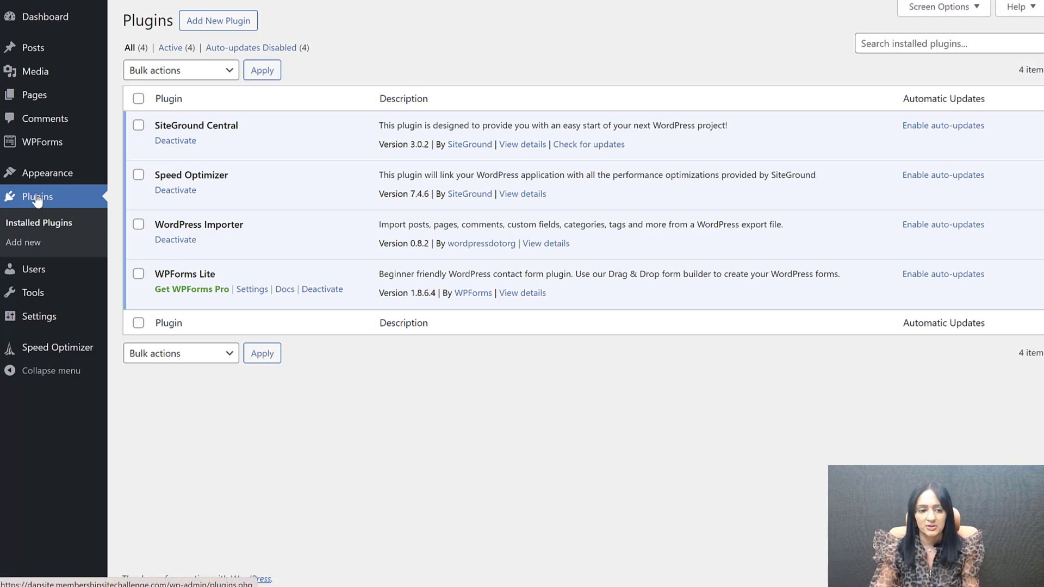
- Upload the plugin file dapeasyinstaller_v12.1.zip to the WordPress site, install it and activate it
click(216, 22)
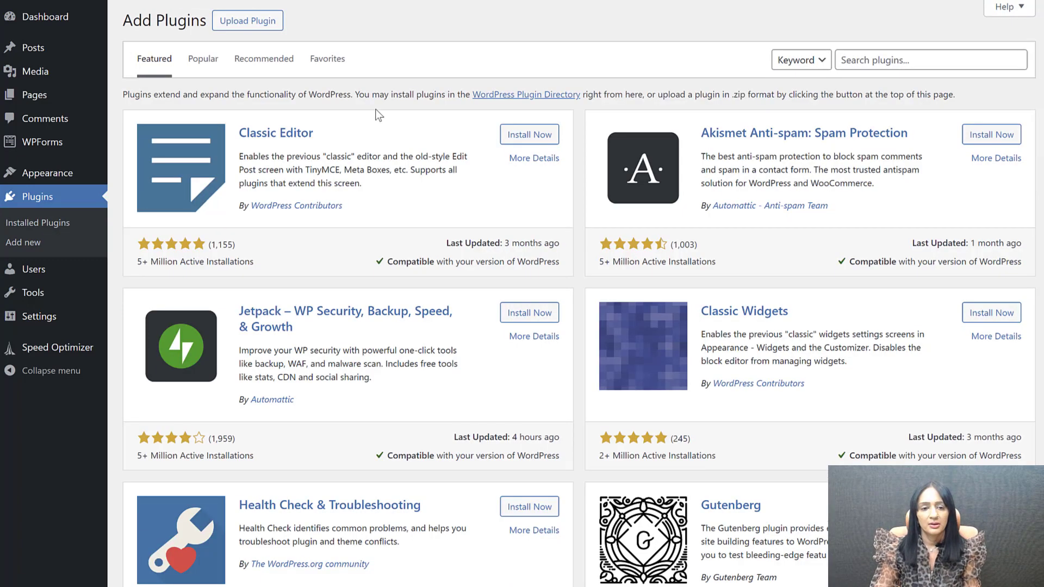
click(265, 26)
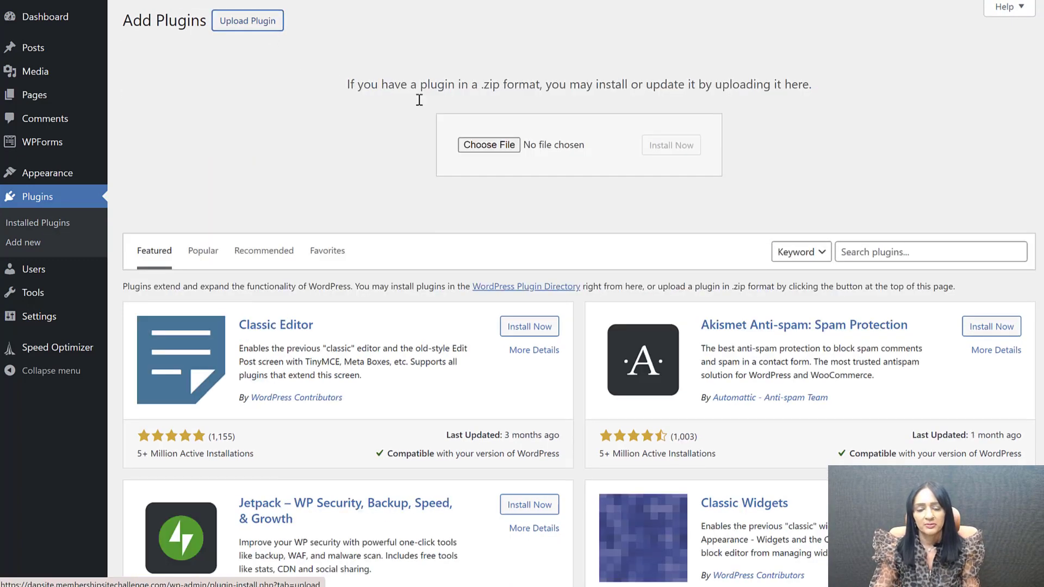
click(485, 146)
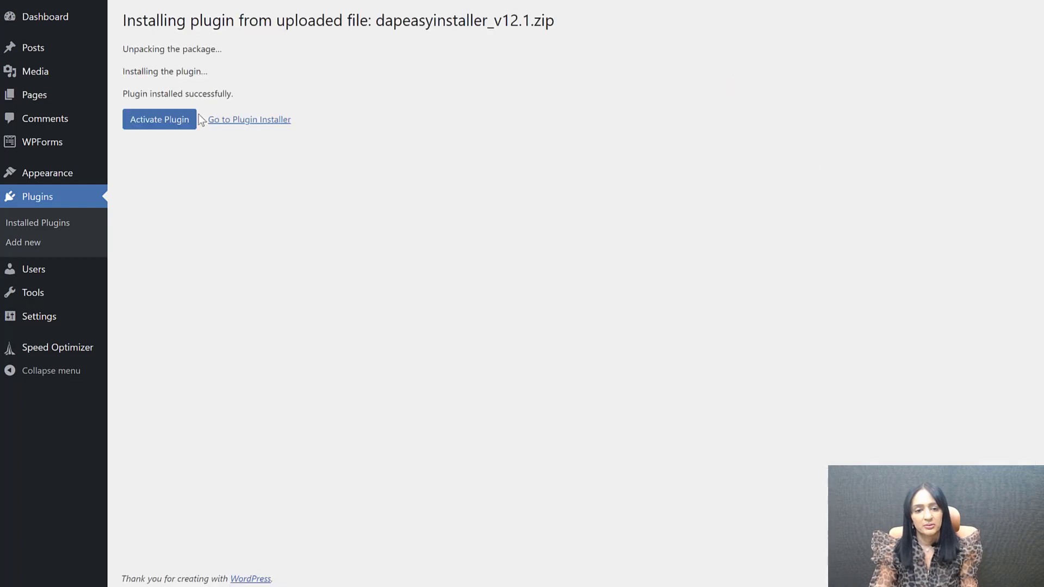
click(136, 121)
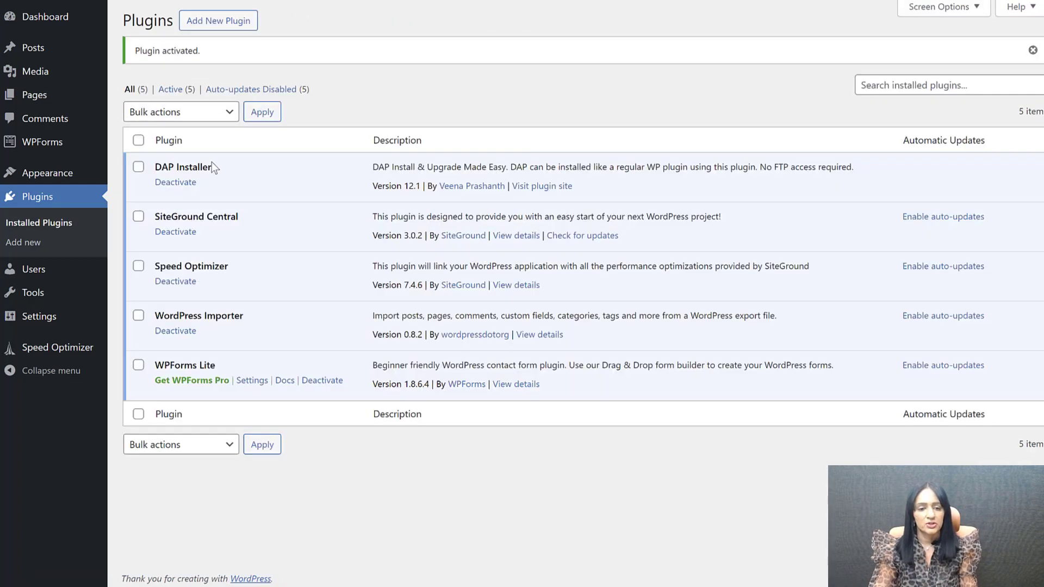
- Open the DAP Easy Installer settings, then enter and save the DAP license key
mouse_move(48, 323)
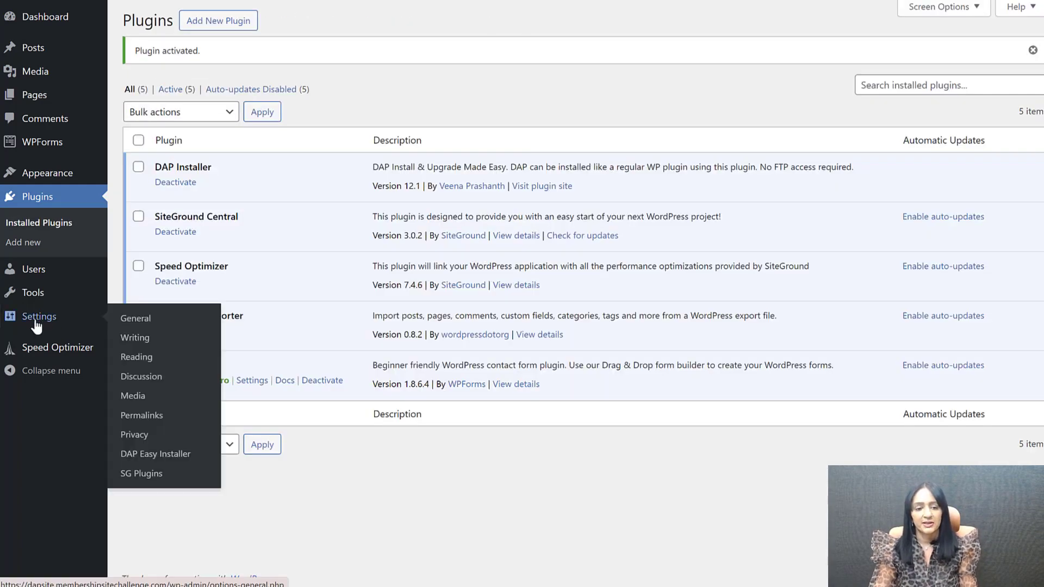
click(152, 458)
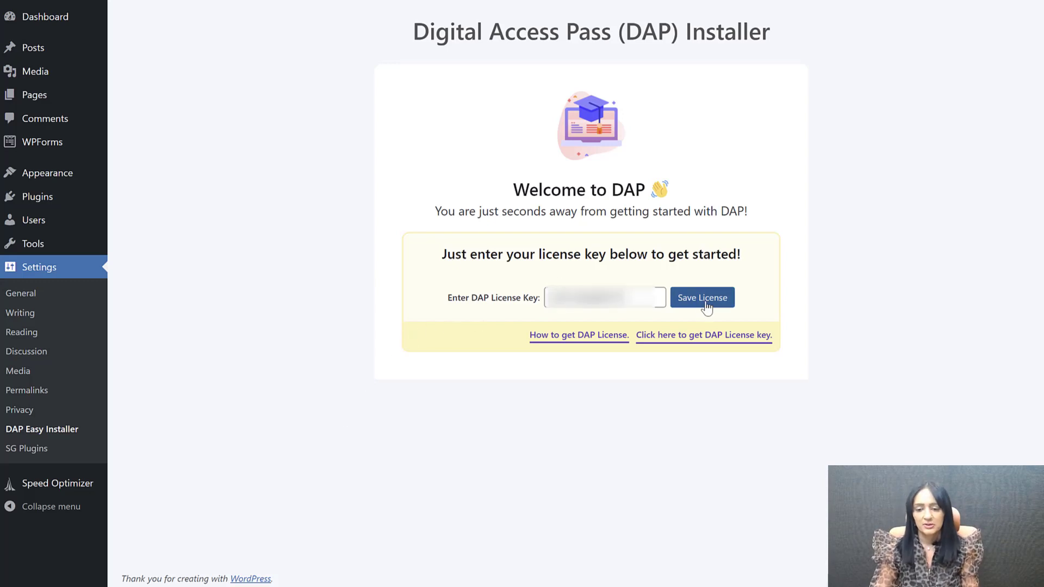
click(704, 300)
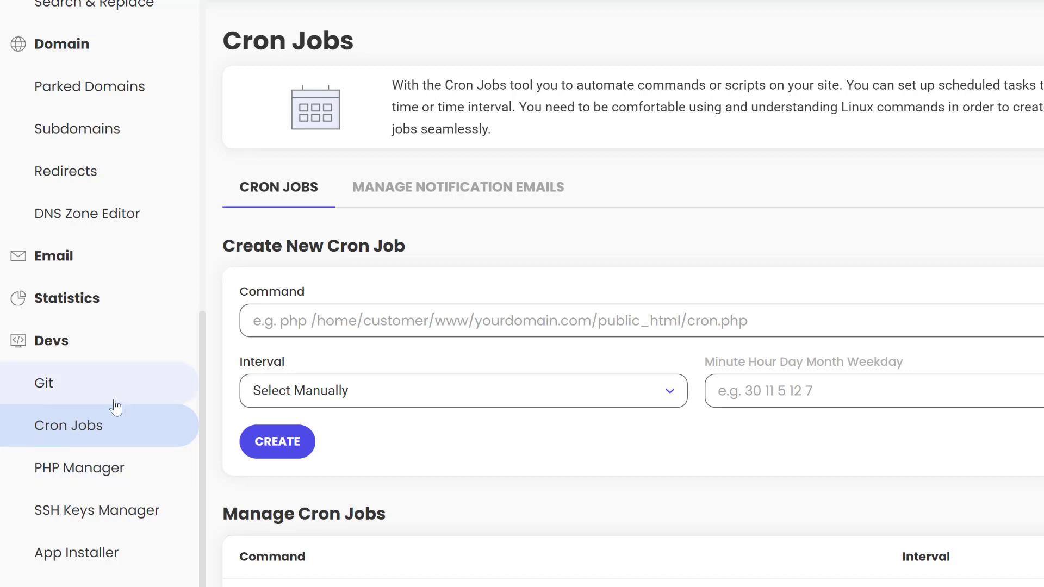
- In the hosting account, fill in a new cron job running /usr/bin/php /home/u2/www/site.com/public_html/dap/dap-cron.php once per hour
click(338, 326)
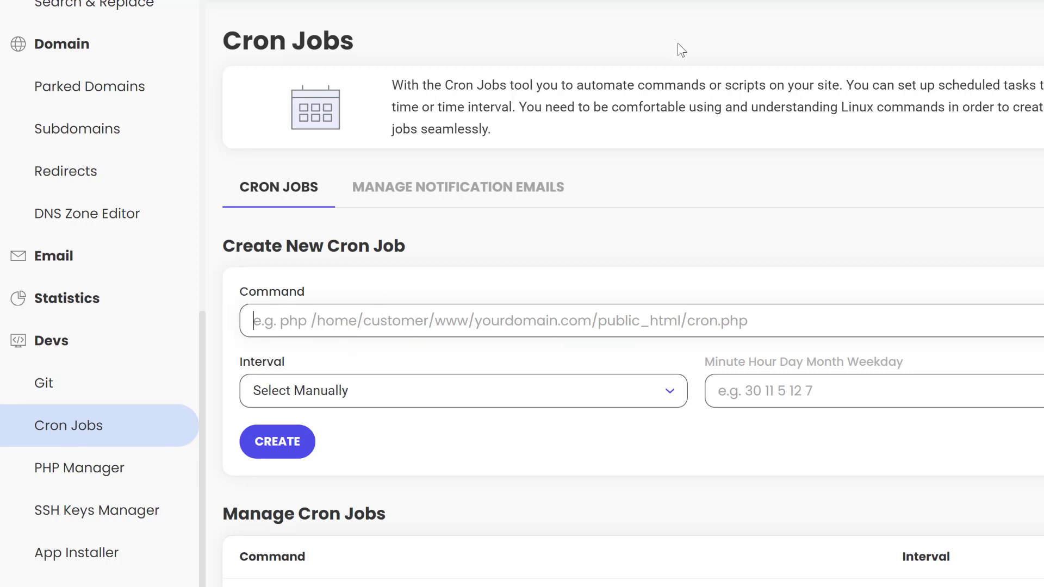
click(305, 391)
scroll(355, 435, up, 3)
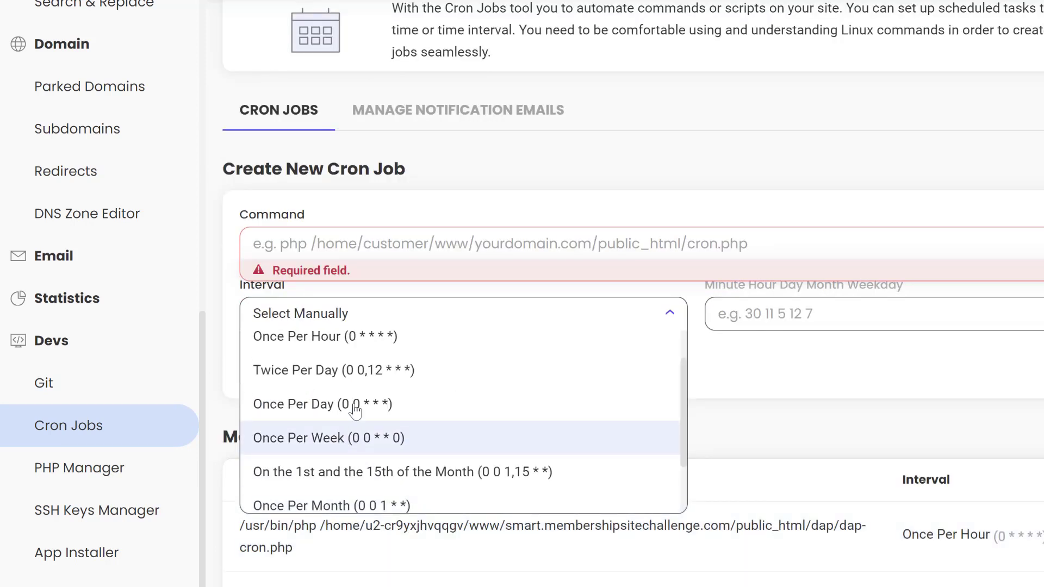
scroll(348, 397, up, 2)
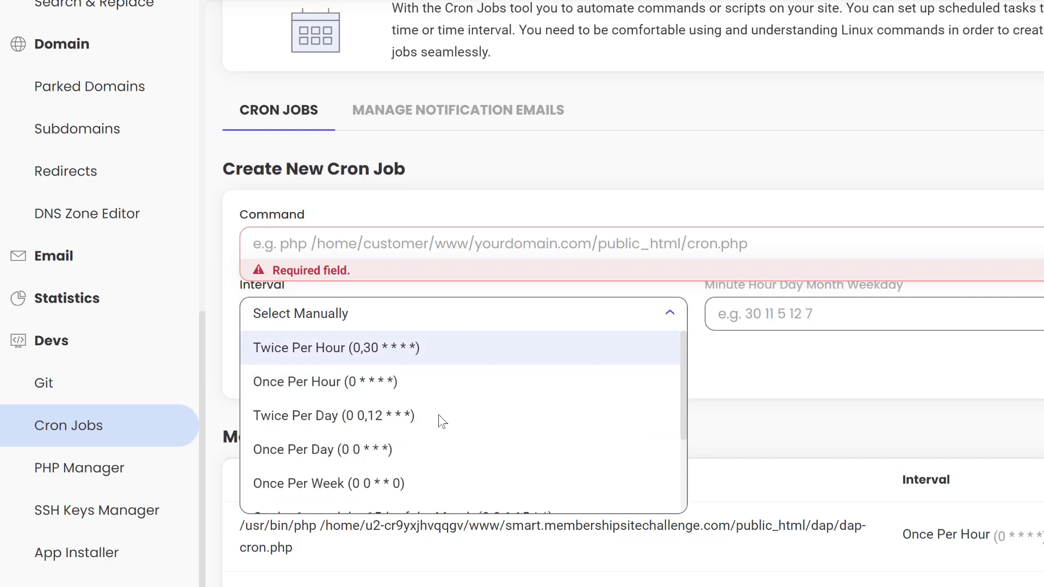
click(355, 383)
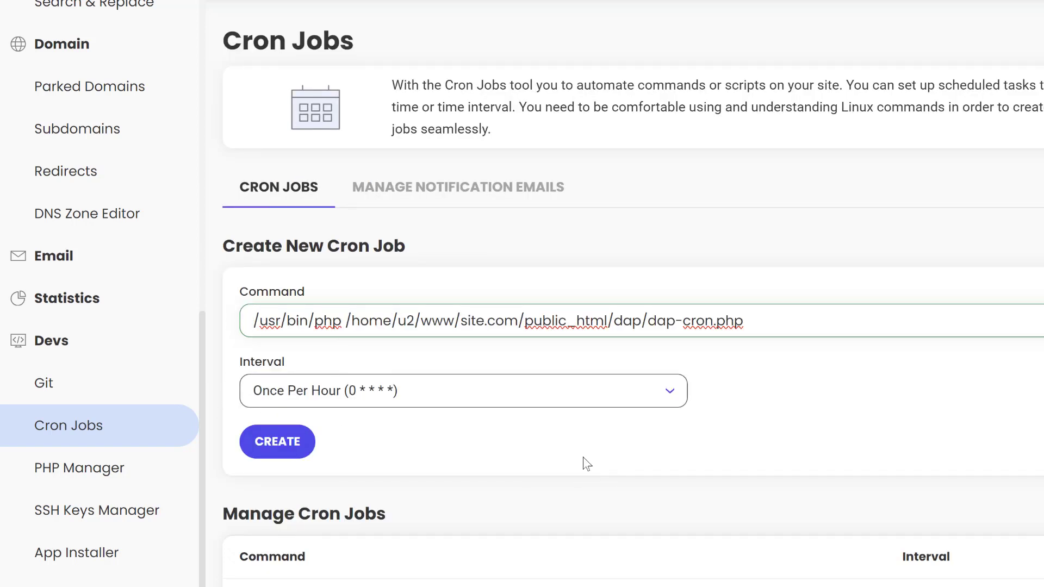
click(285, 447)
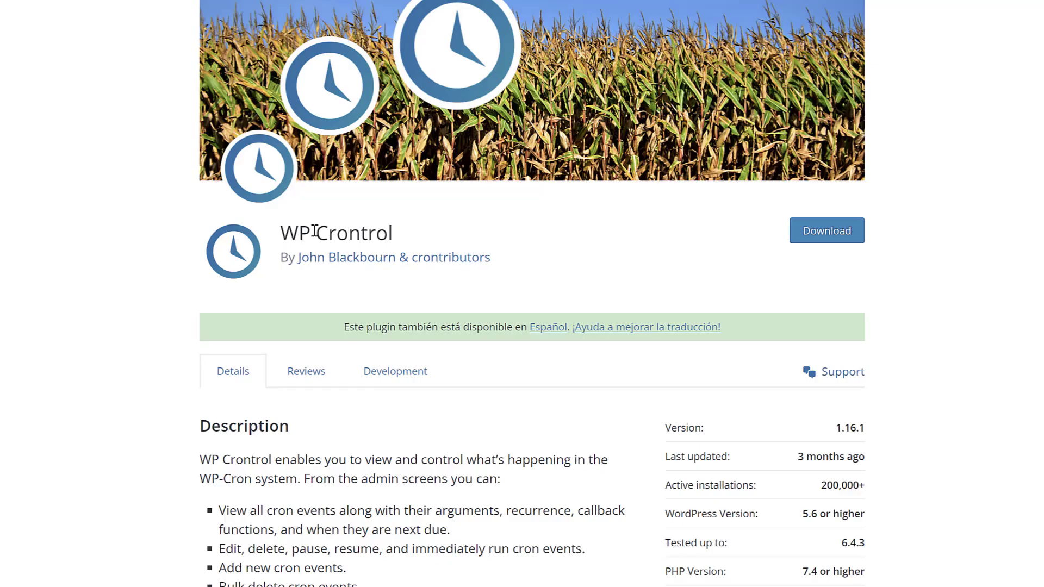
- Look at the WP Crontrol plugin page as an alternative way to manage cron events
drag(420, 241, 254, 243)
click(165, 283)
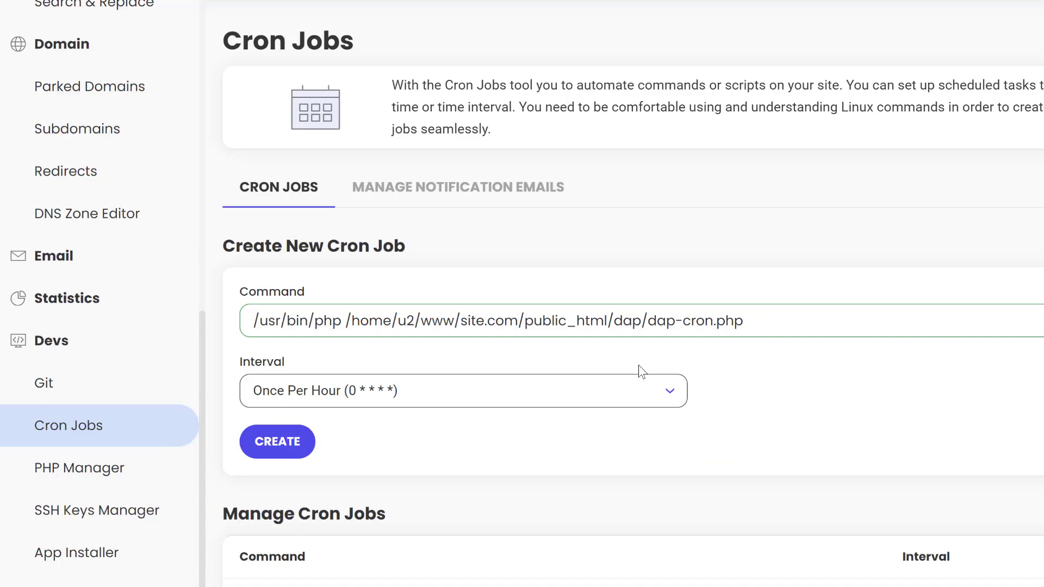
- Return to the hosting account's cron job form and create the hourly dap-cron.php job
click(244, 320)
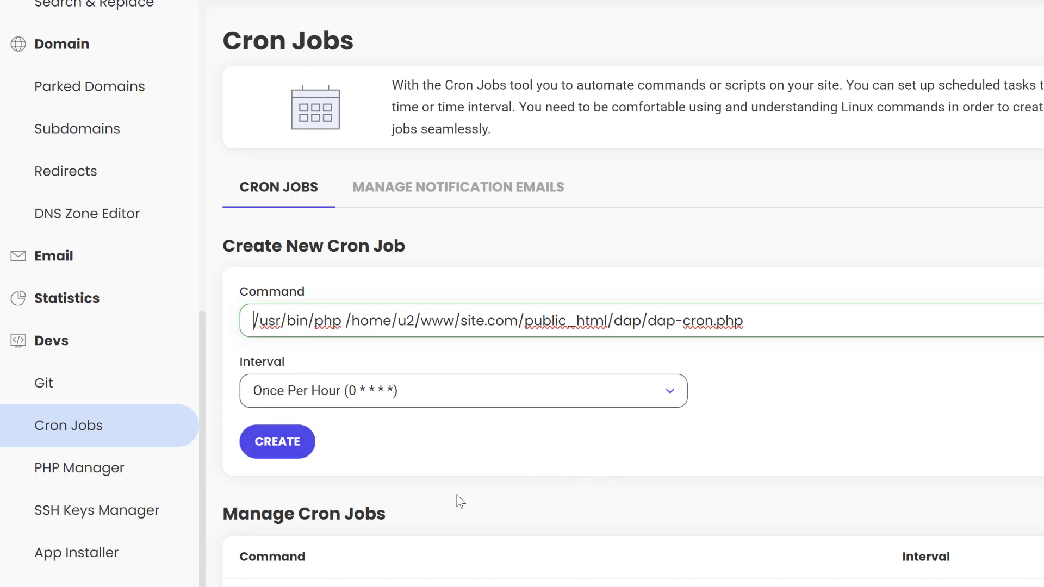
click(259, 442)
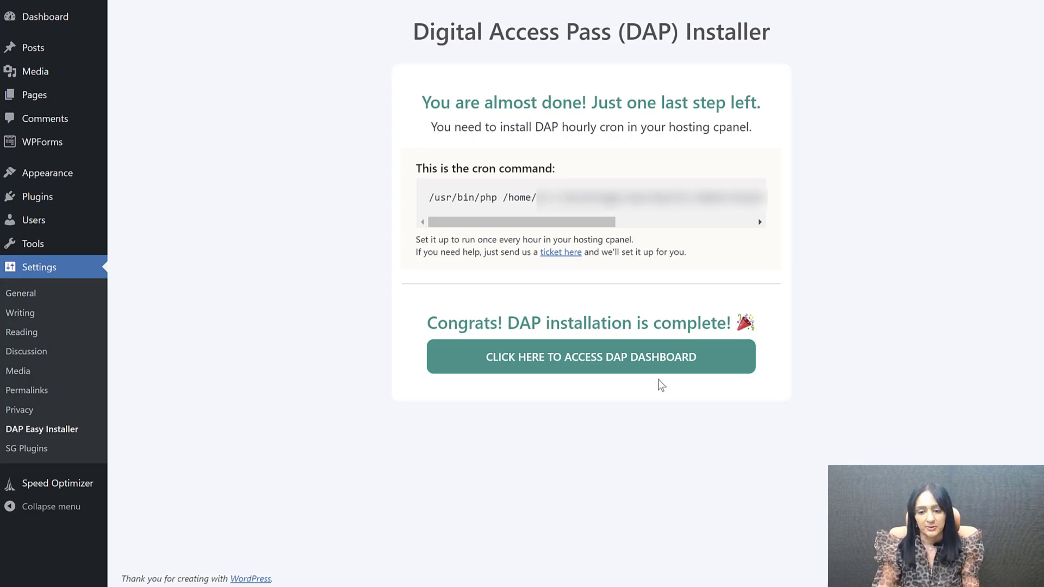
- Open the DAP dashboard from the installer and start creating the first product
click(616, 370)
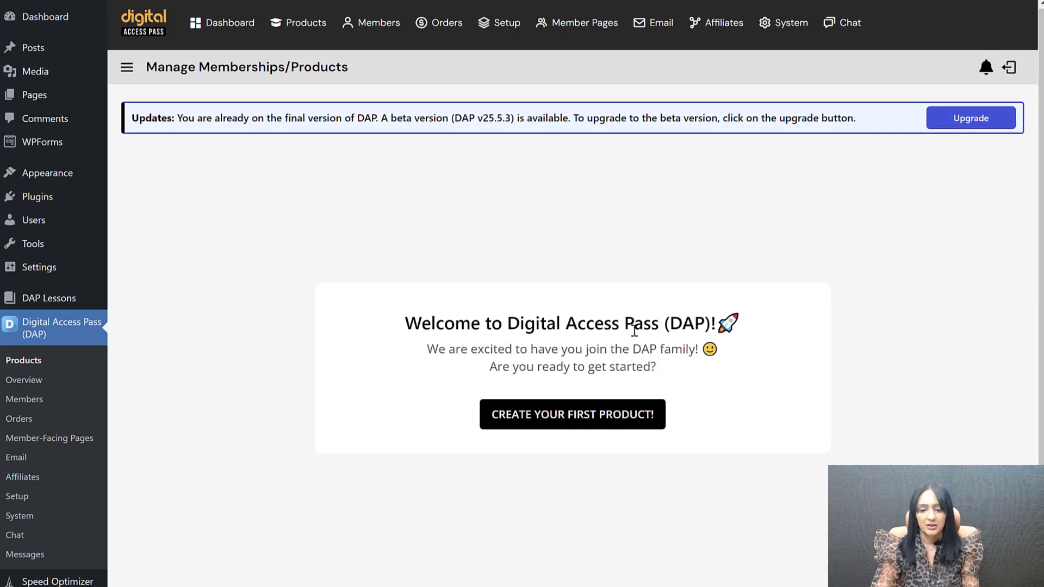
click(566, 420)
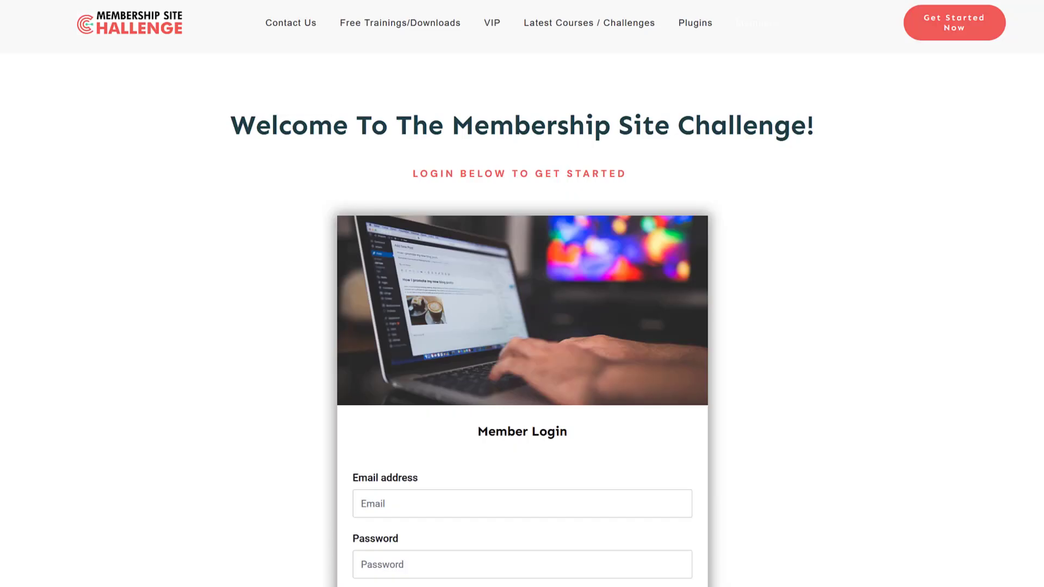
- Examine the example member login page and the course dashboard of the Membership Site Challenge site
scroll(522, 293, down, 3)
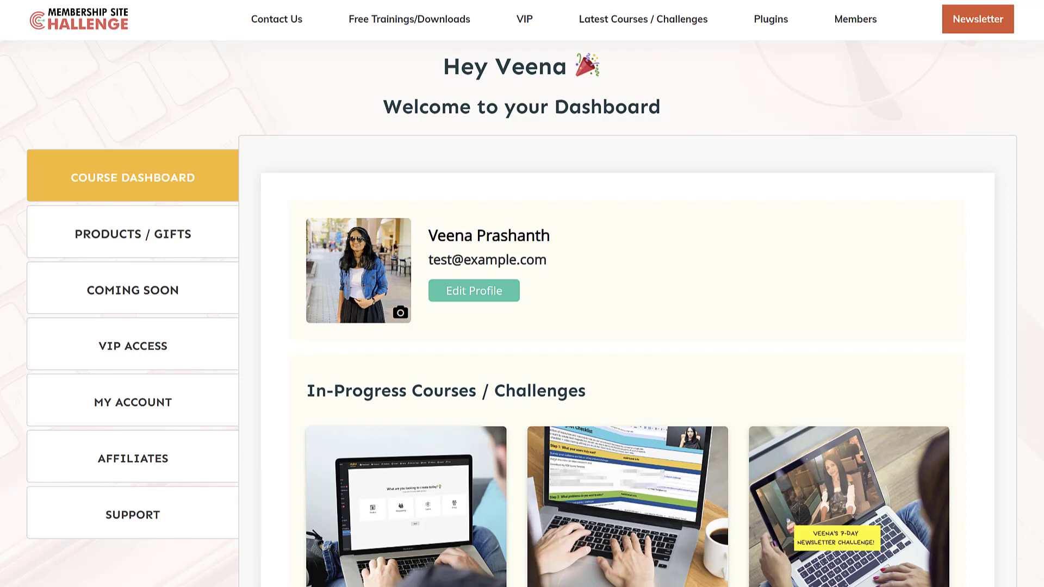
scroll(523, 293, down, 4)
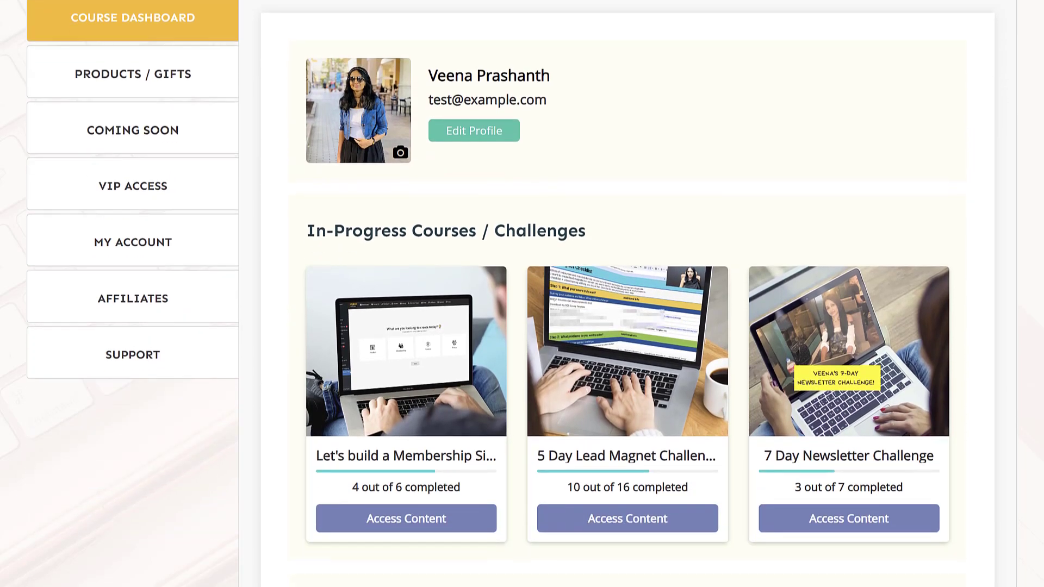
scroll(523, 294, down, 8)
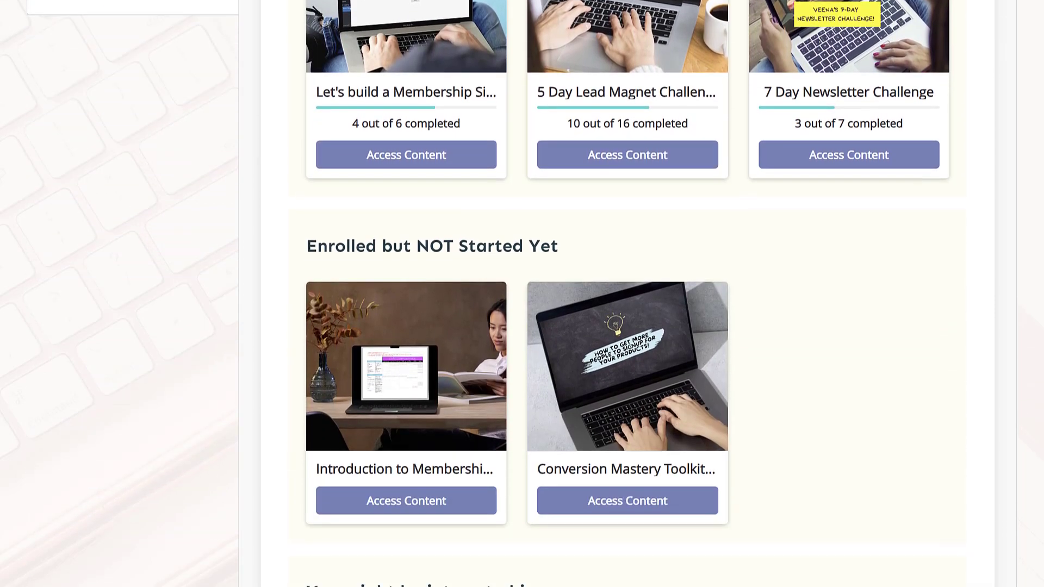
scroll(522, 294, down, 8)
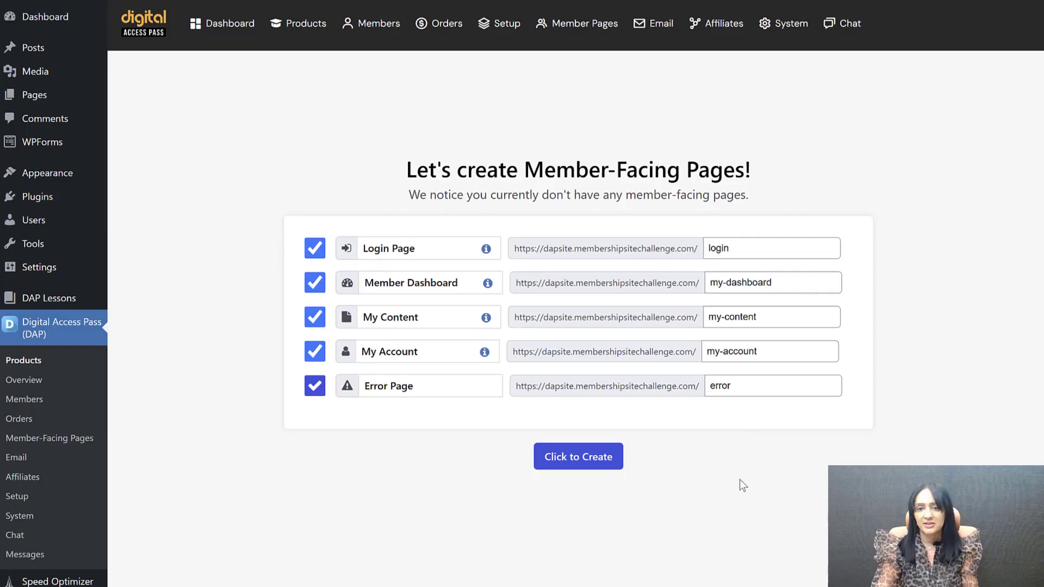
- Create the Login, Member Dashboard, My Content, My Account and Error member-facing pages and continue the setup
click(591, 456)
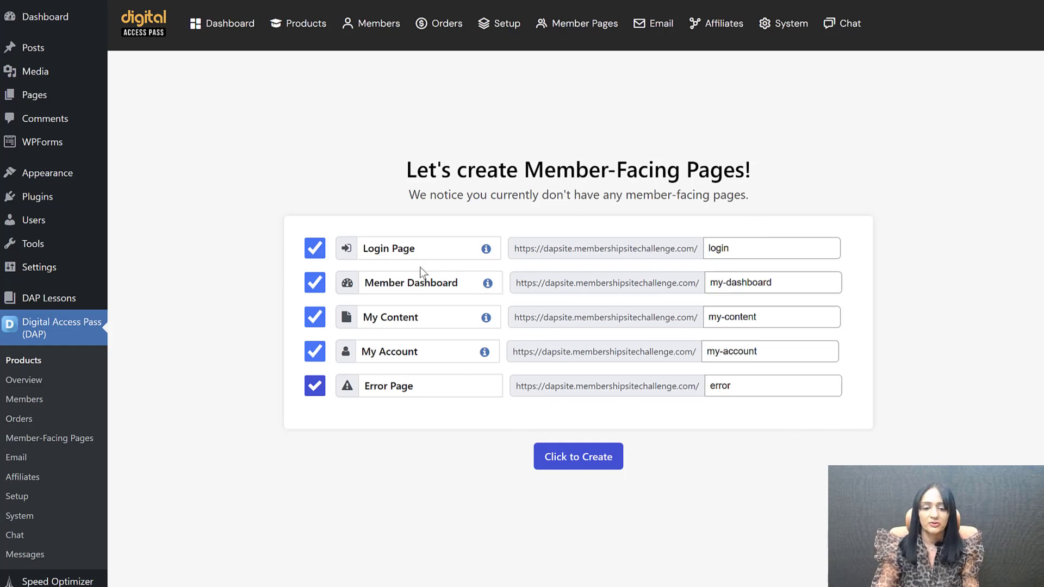
click(597, 24)
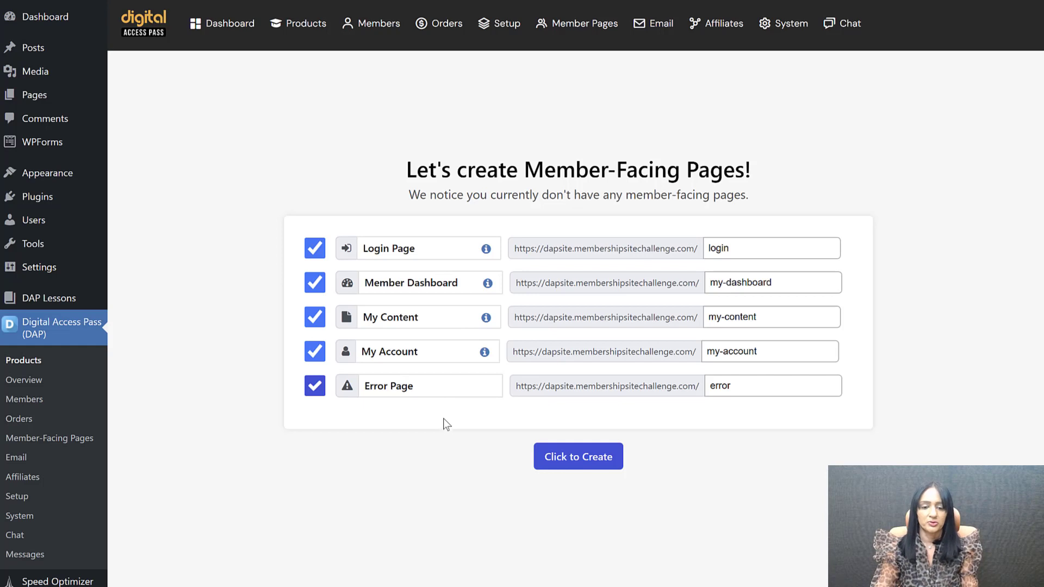
click(578, 462)
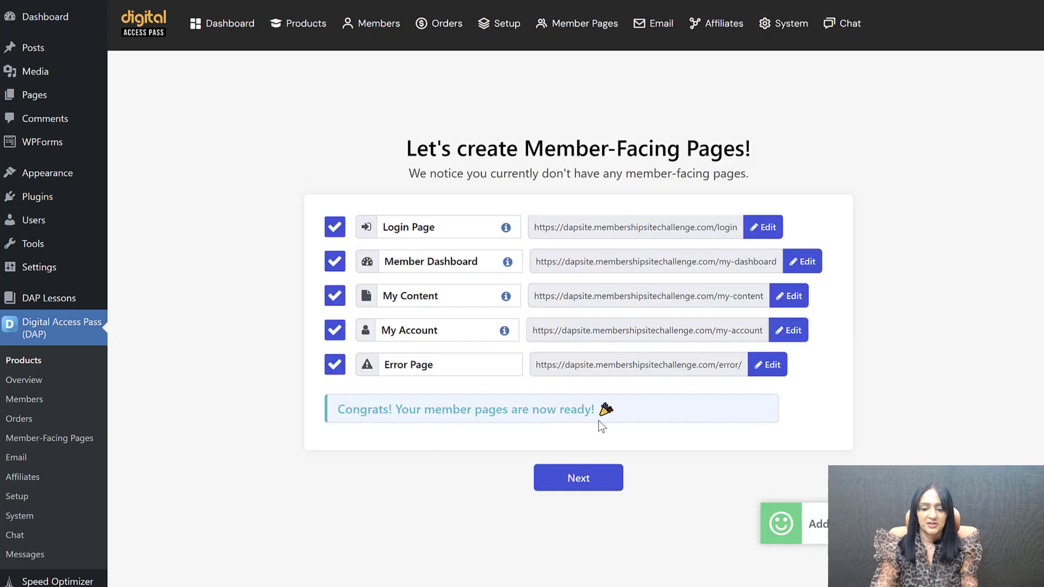
click(581, 485)
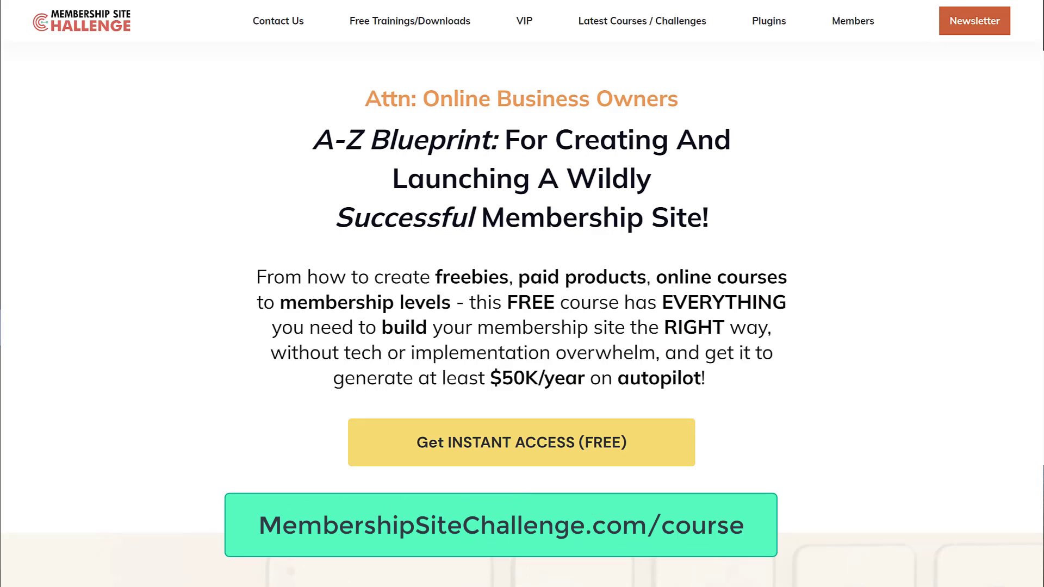
- Read through the free membership course page, including its lesson outline and the membership levels chart
scroll(522, 294, down, 7)
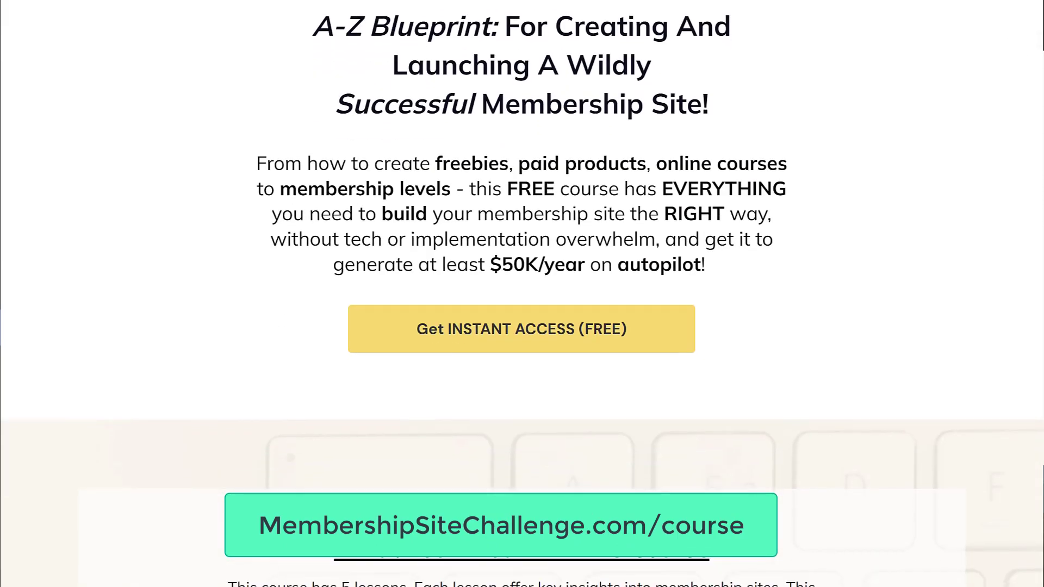
scroll(523, 293, down, 8)
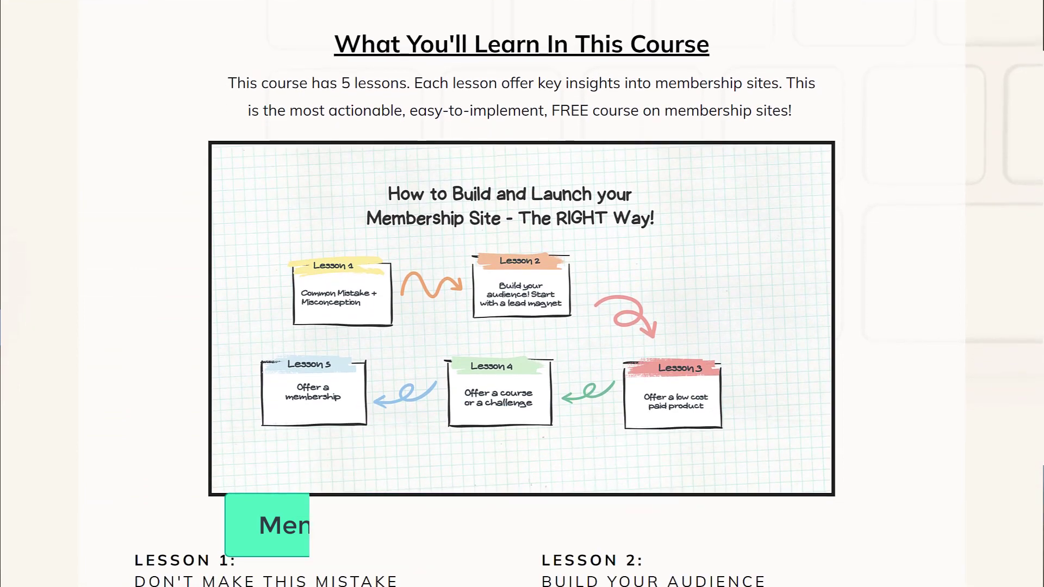
scroll(1040, 210, down, 6)
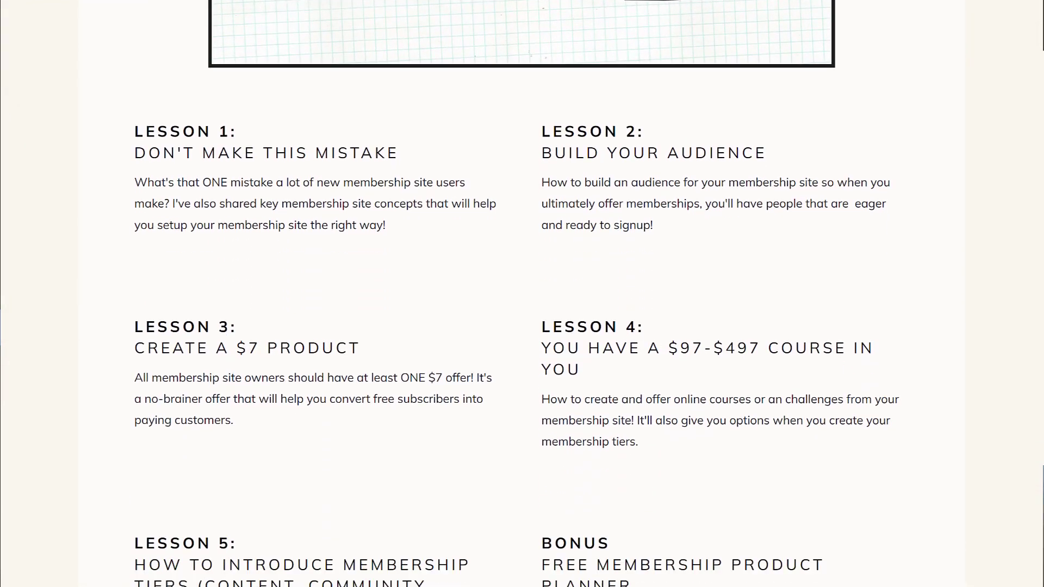
scroll(1040, 210, down, 3)
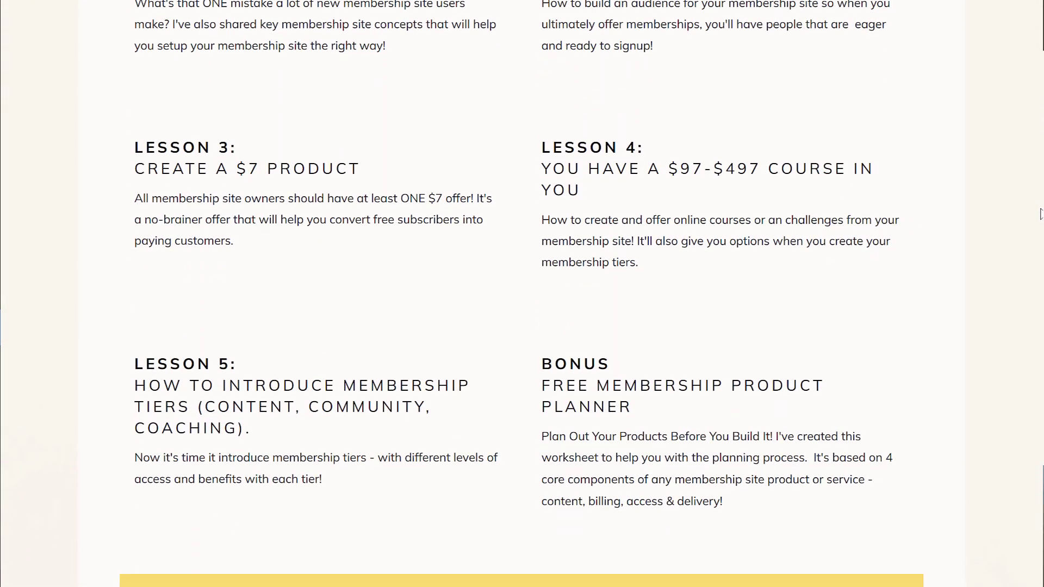
scroll(1040, 241, down, 7)
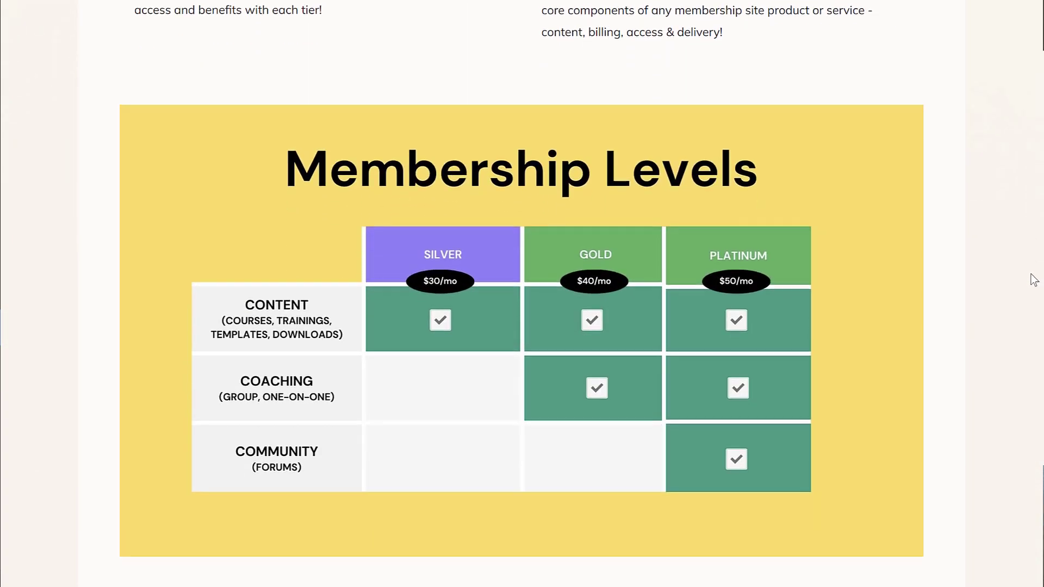